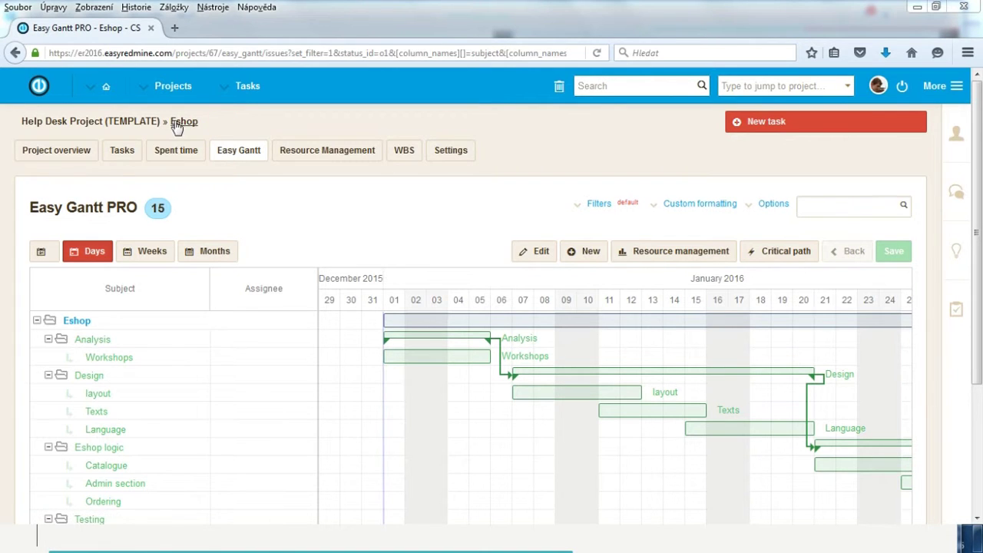
# Open the Eshop project's settings and review the list of project members
pyautogui.click(459, 156)
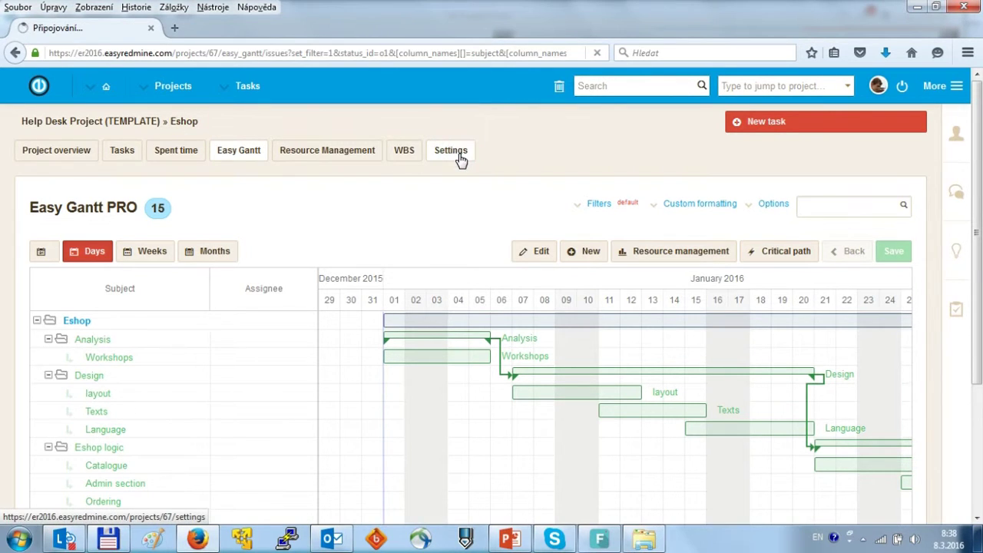
pyautogui.click(176, 246)
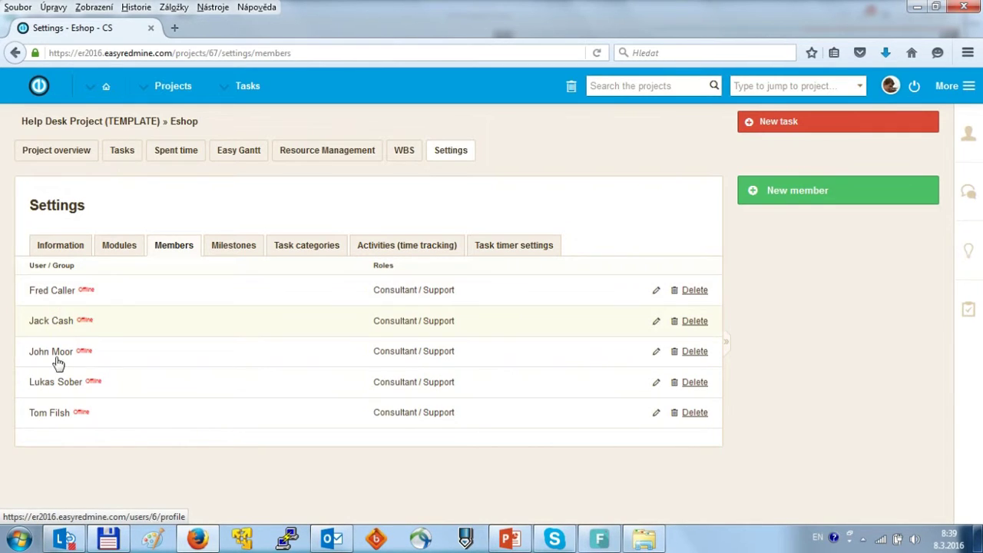
# Return to the Eshop project's Easy Gantt and check the Workshops task's start and due dates
pyautogui.click(254, 160)
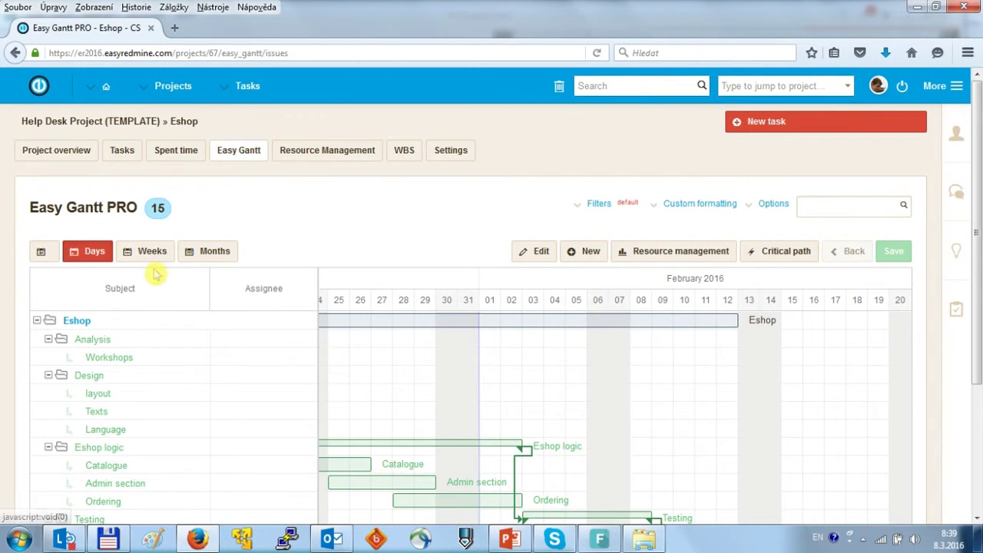
pyautogui.scroll(-3, 154, 278)
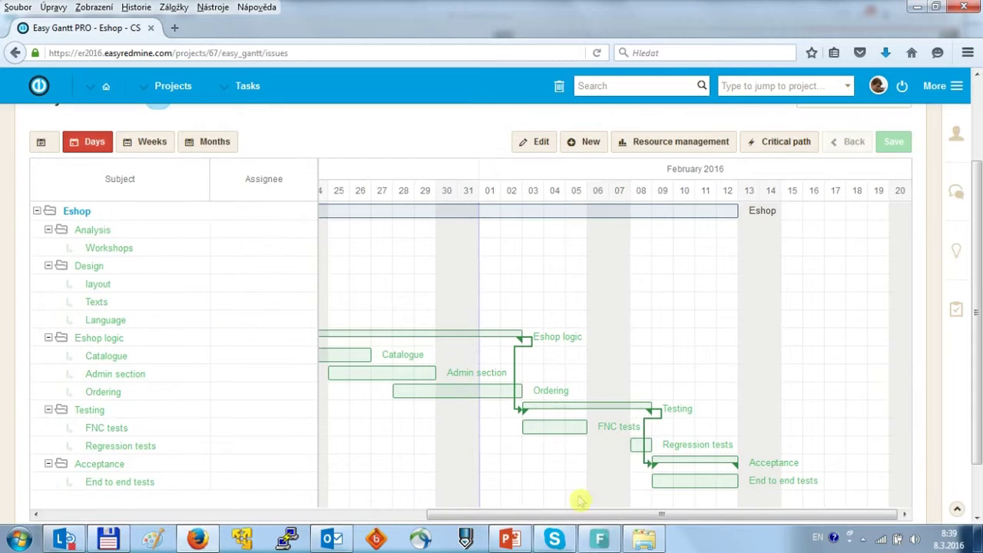
pyautogui.moveTo(450, 516); pyautogui.dragTo(93, 357)
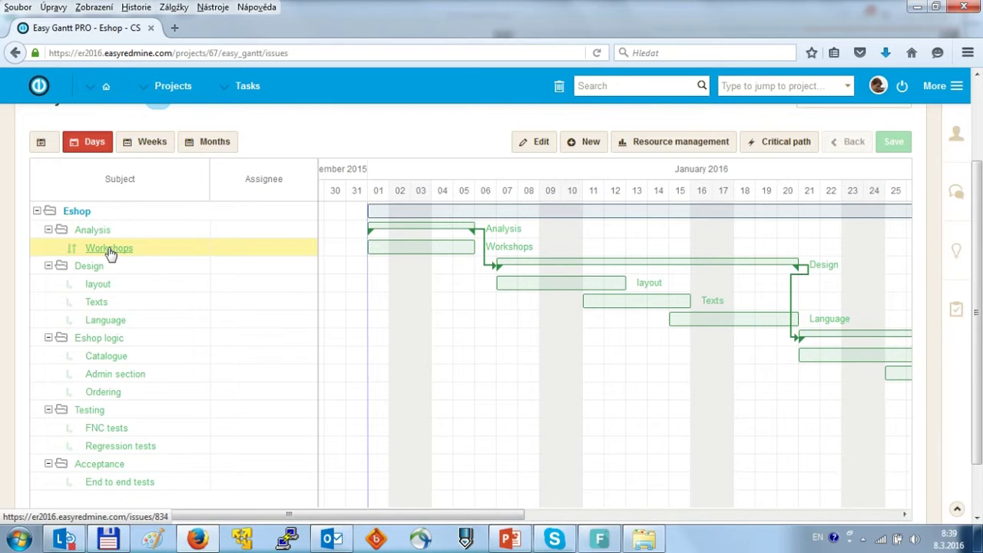
pyautogui.moveTo(372, 247)
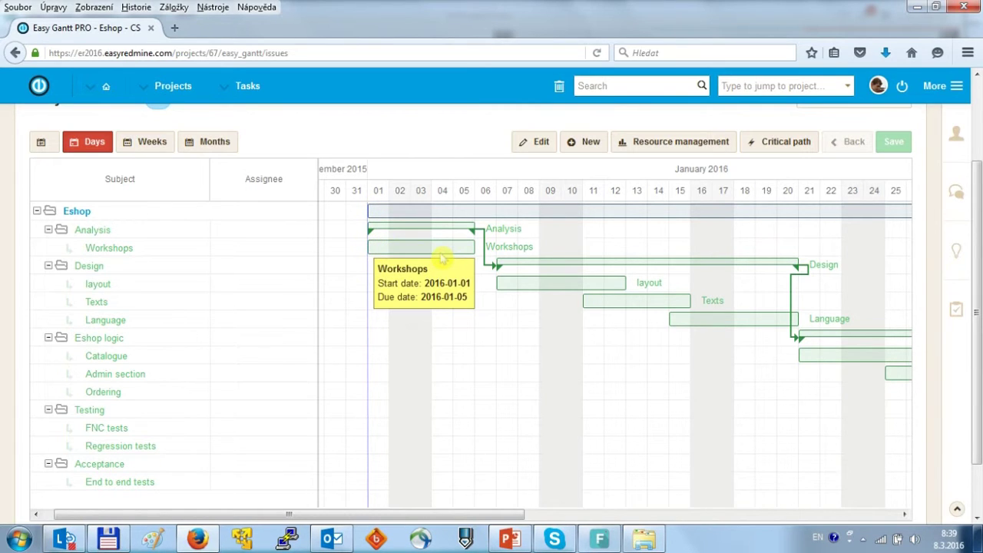
# Turn on resource management in the Gantt and examine each team member's daily workload for early January 2016
pyautogui.click(666, 146)
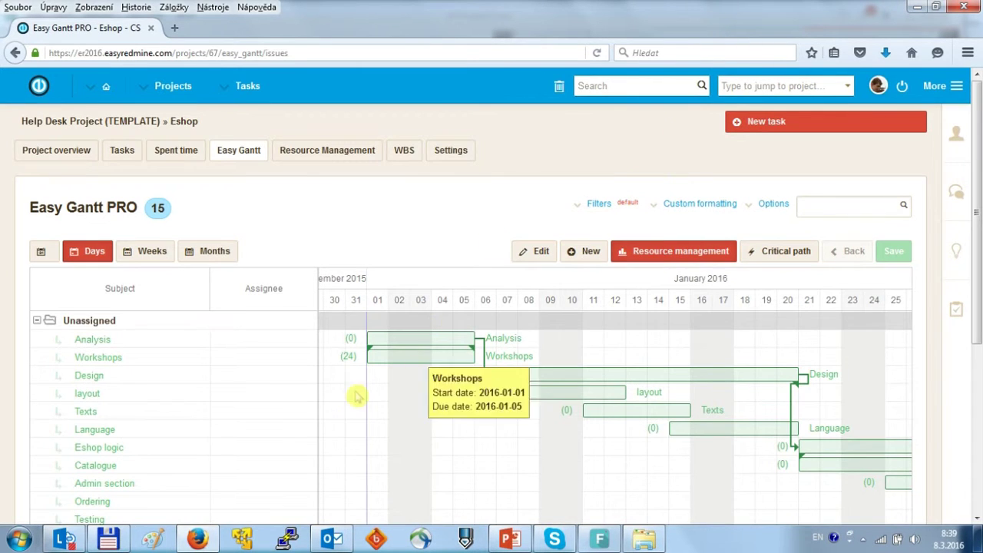
pyautogui.scroll(-3, 355, 396)
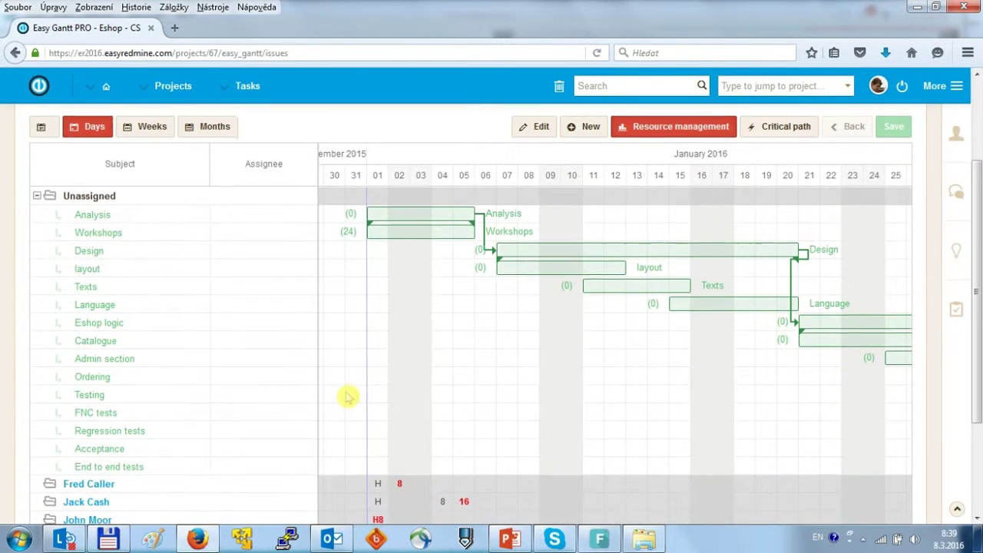
pyautogui.scroll(-2, 307, 312)
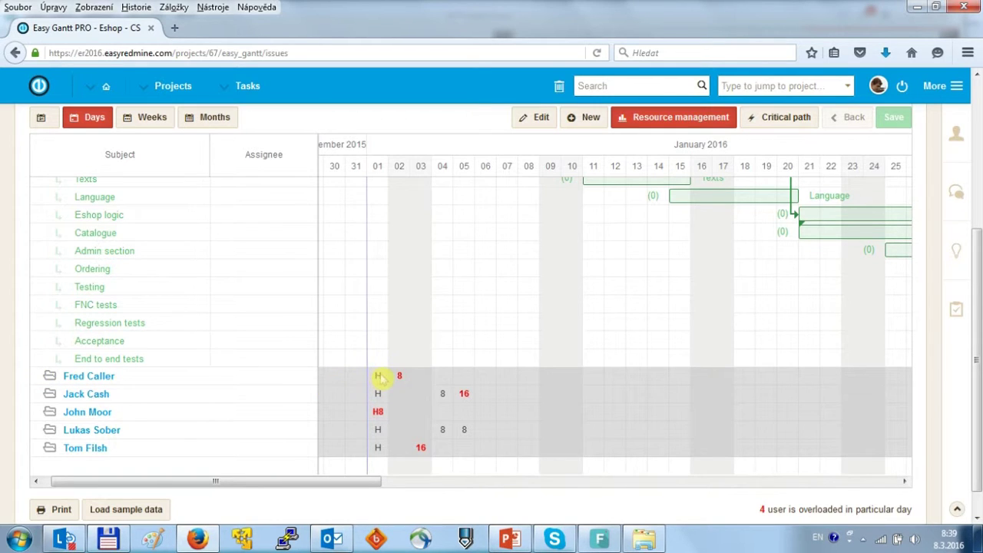
pyautogui.moveTo(378, 375)
pyautogui.doubleClick(393, 421)
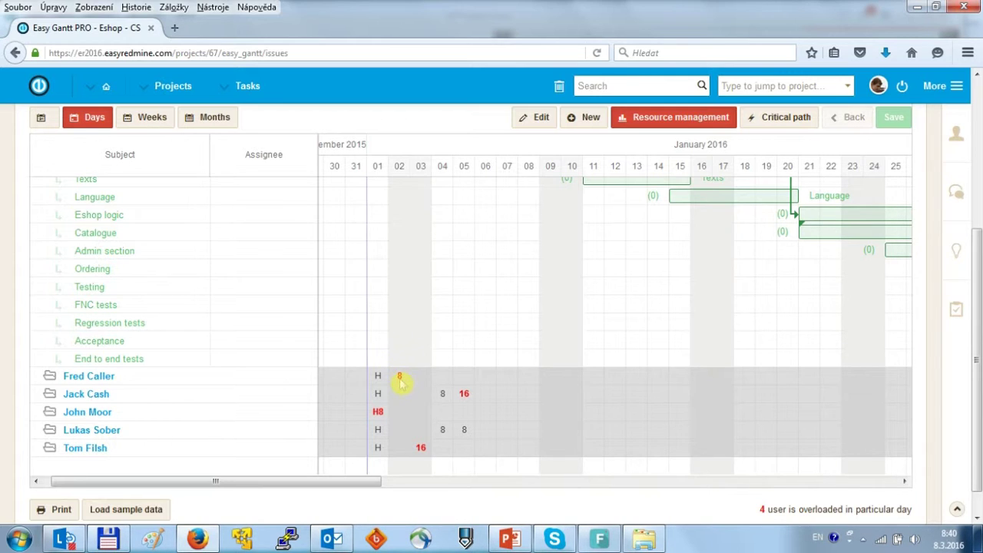
pyautogui.moveTo(399, 376); pyautogui.dragTo(409, 376)
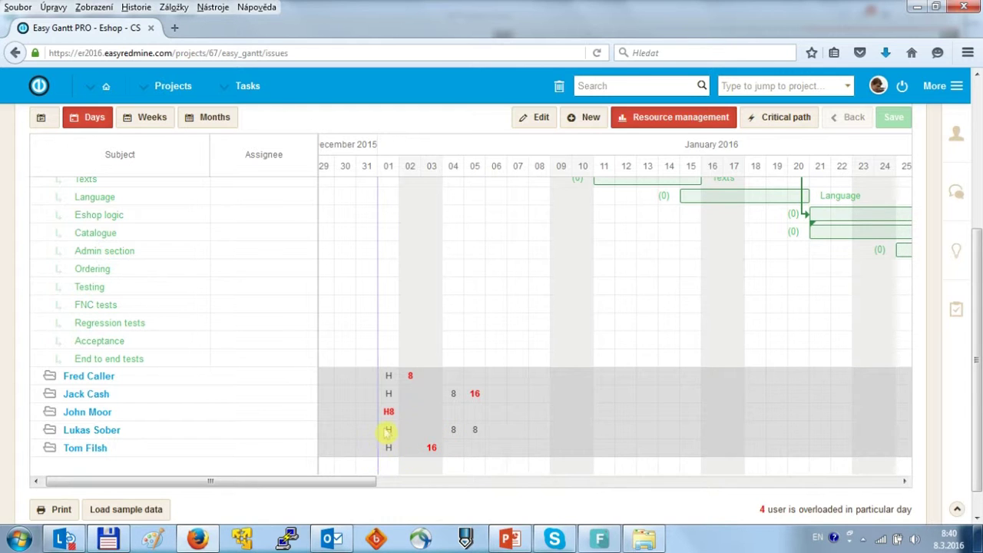
# Compare the unassigned Workshops task's dates with the team members' workload on those days
pyautogui.scroll(3, 389, 425)
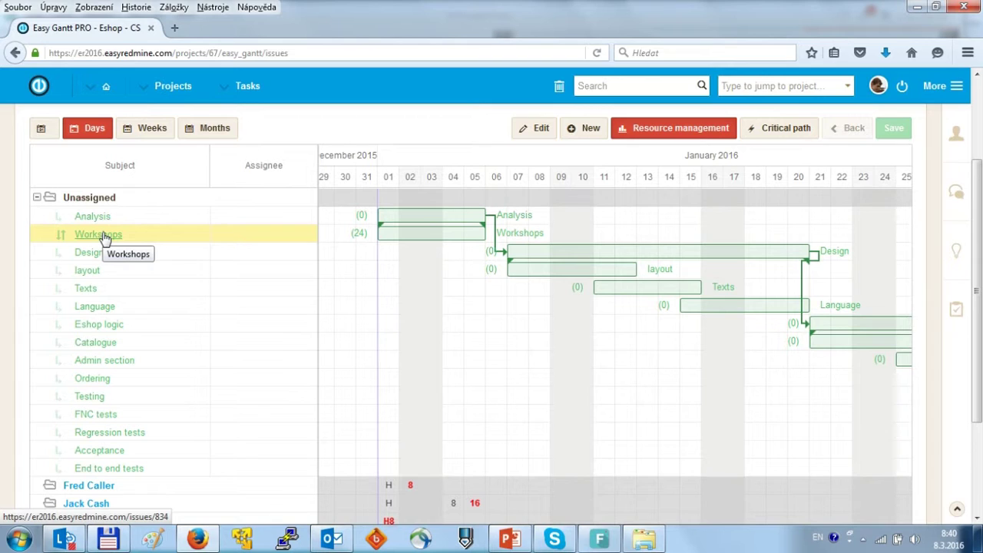
pyautogui.moveTo(384, 237)
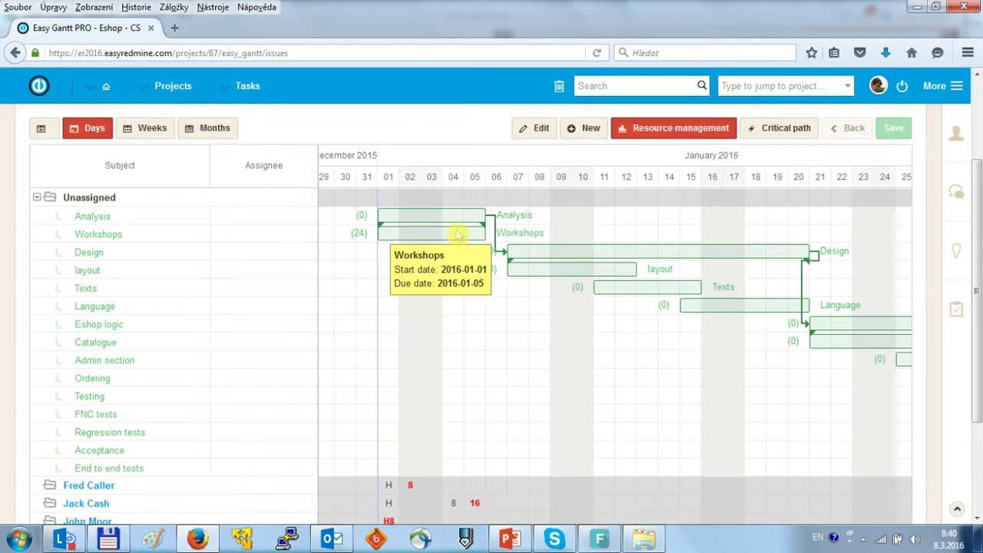
pyautogui.scroll(-2, 482, 328)
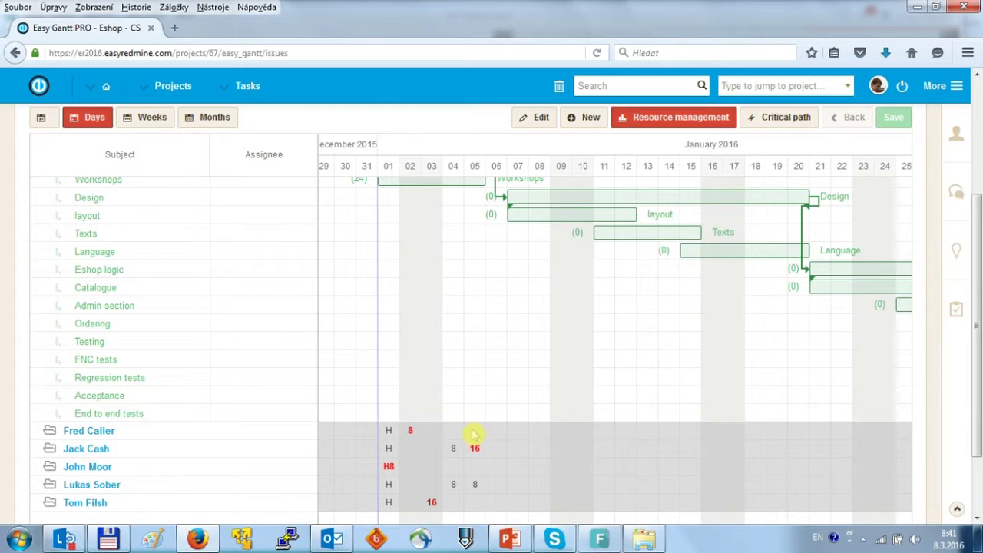
# Open the Workshops task in a new tab and assign it to the first project member listed by name
pyautogui.scroll(3, 125, 417)
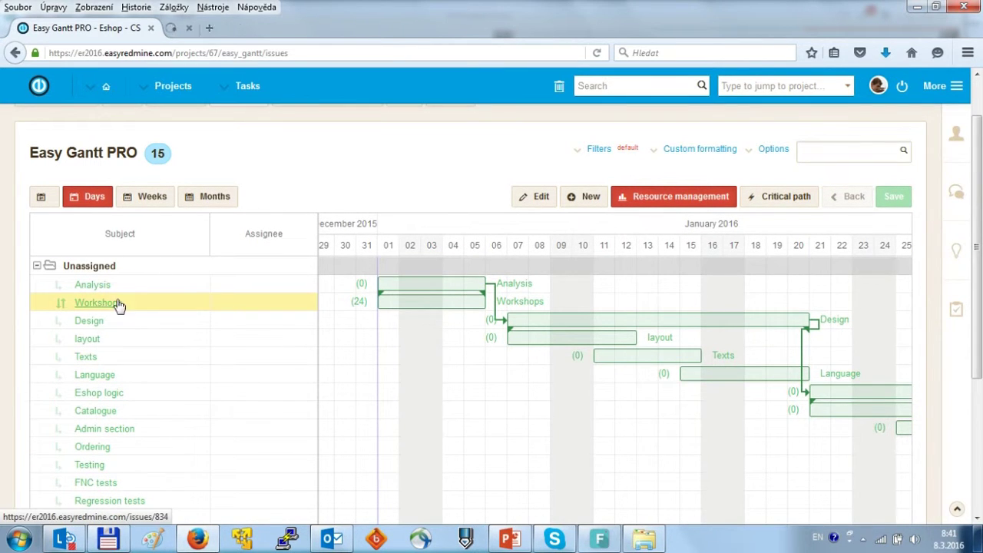
pyautogui.middleClick(115, 304)
pyautogui.click(222, 31)
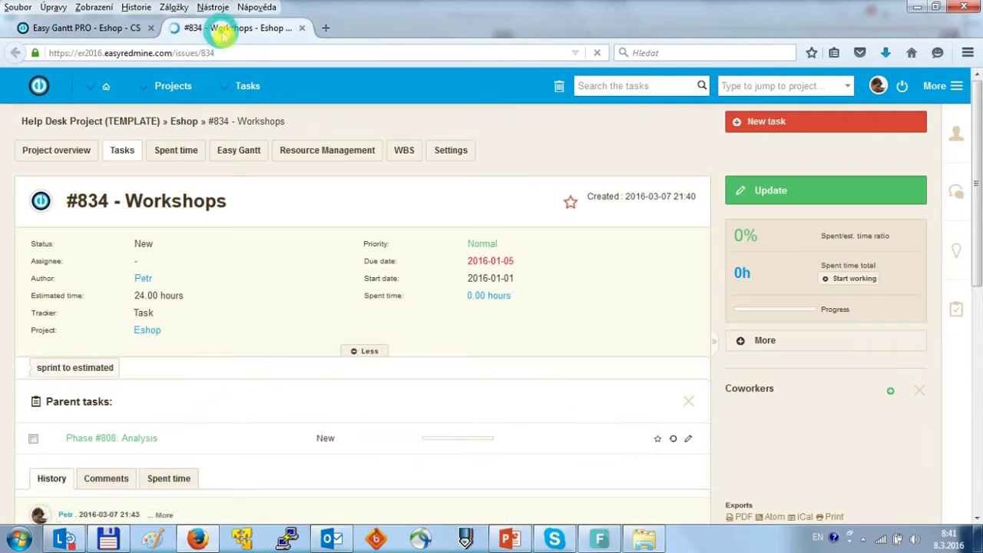
pyautogui.click(143, 261)
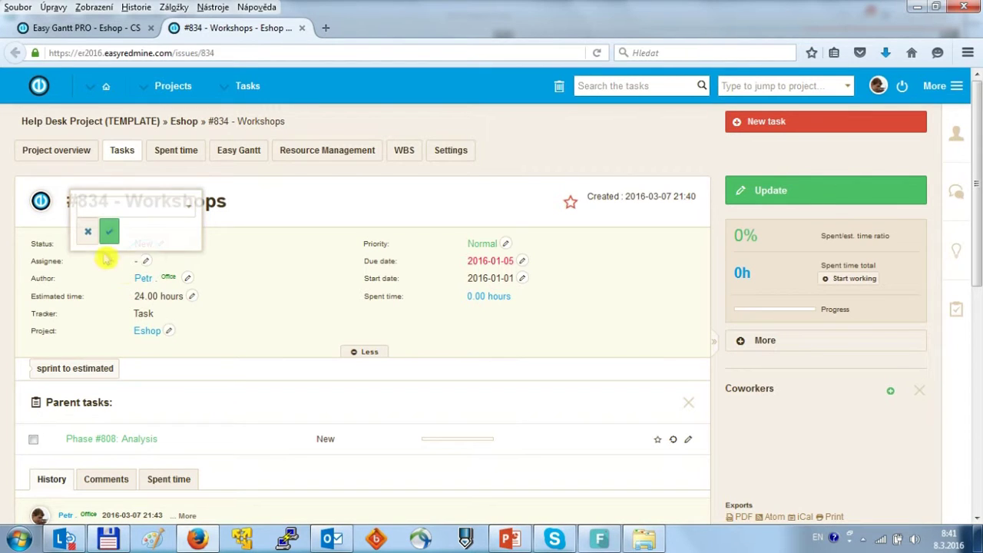
pyautogui.click(116, 207)
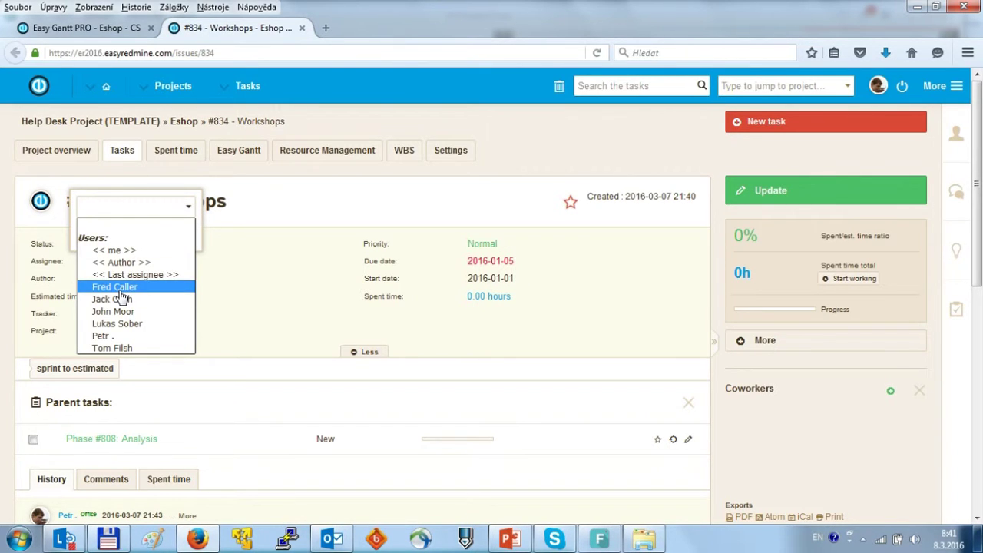
pyautogui.click(123, 286)
pyautogui.click(111, 232)
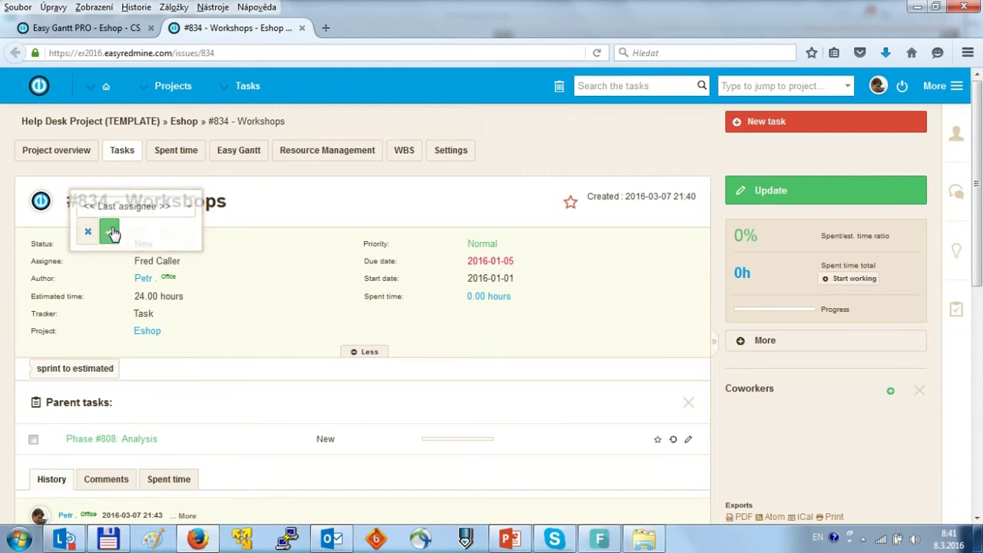
# Switch back to the Eshop Gantt, reload it and turn on resource management for the start of January 2016
pyautogui.click(84, 30)
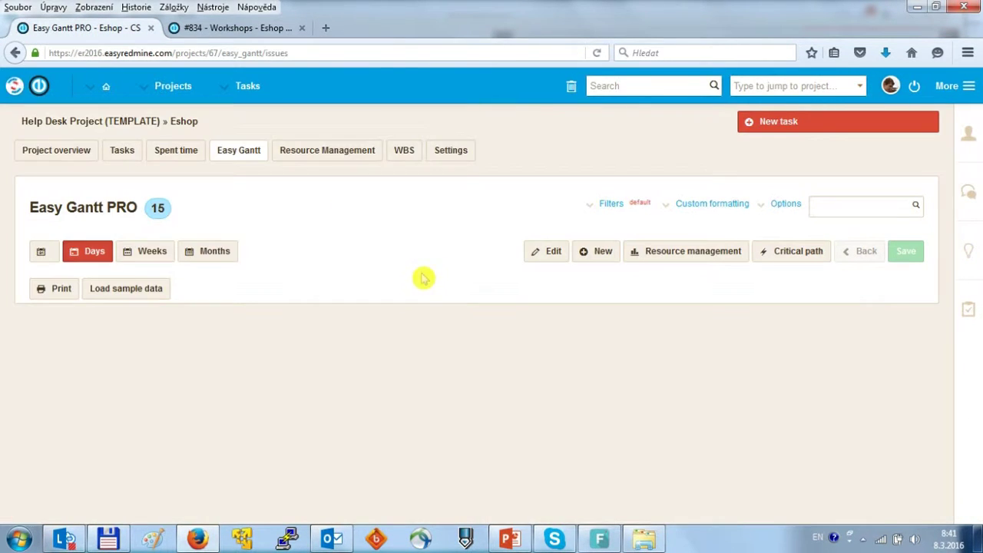
pyautogui.scroll(-2, 417, 409)
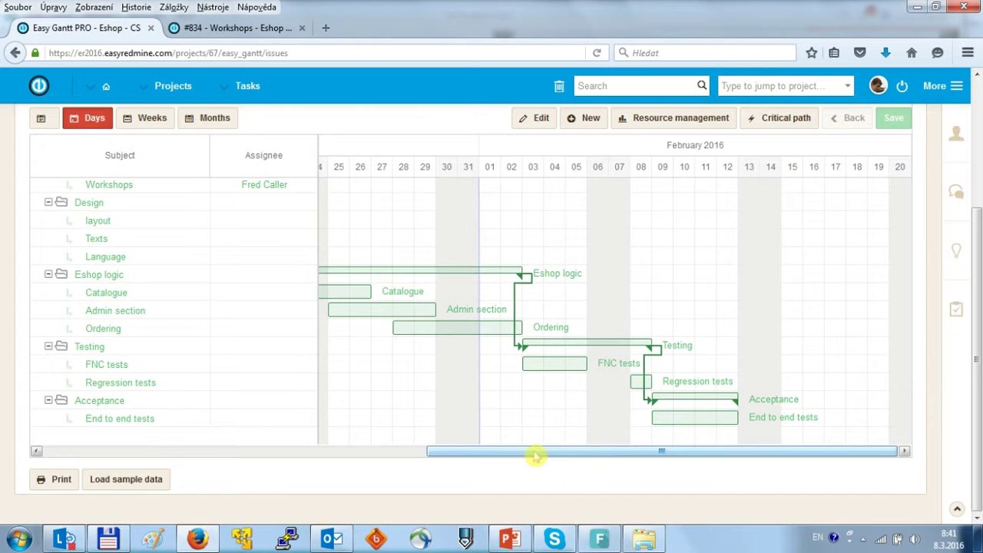
pyautogui.moveTo(533, 453); pyautogui.dragTo(149, 422)
pyautogui.scroll(3, 192, 376)
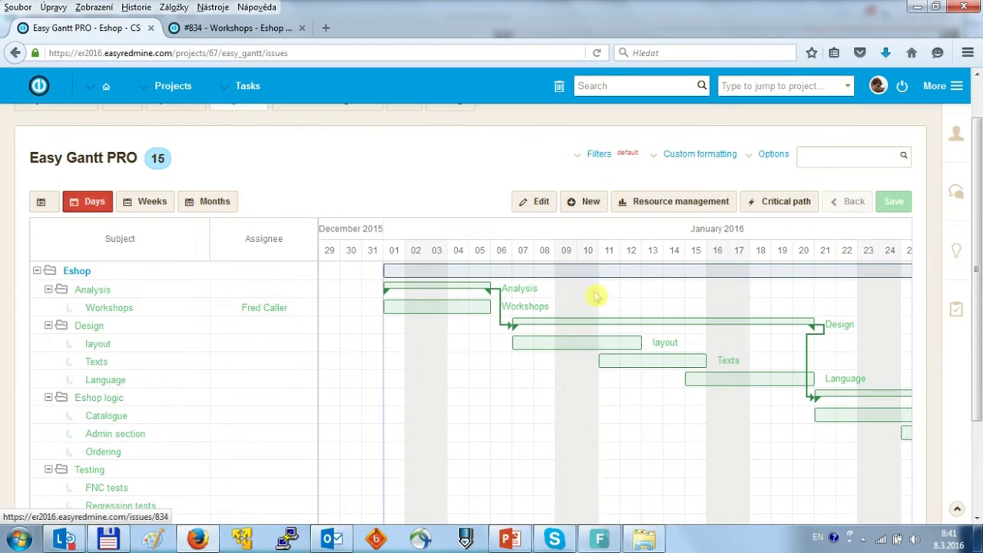
pyautogui.click(660, 202)
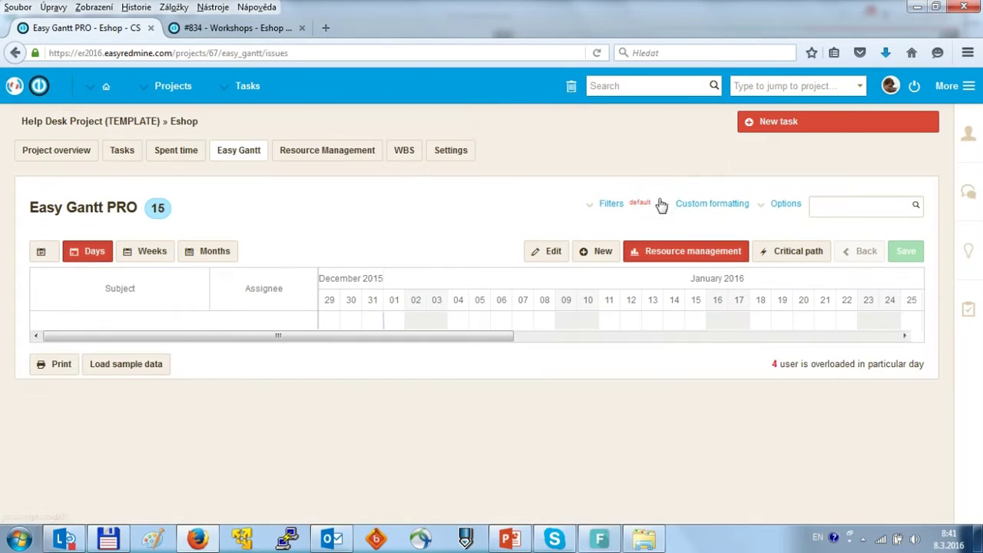
# Examine how the Workshops task's hours are distributed over its assignee's days and compare them with the other members' workload
pyautogui.scroll(-2, 417, 327)
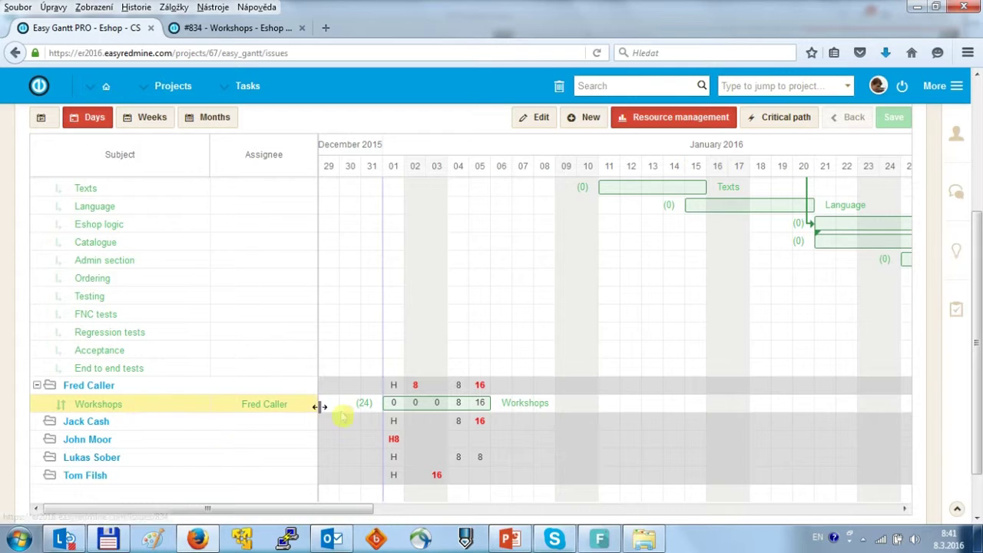
pyautogui.moveTo(468, 413)
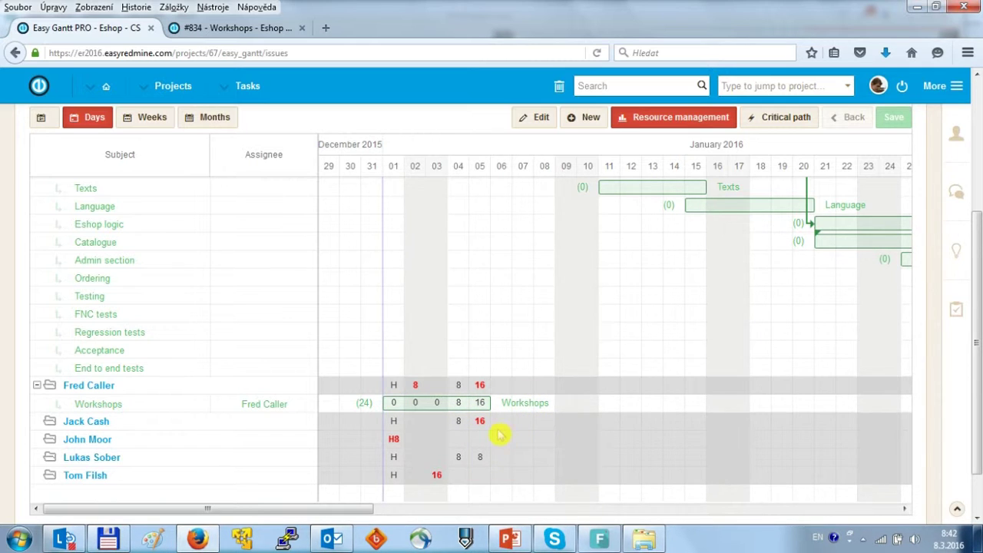
pyautogui.scroll(2, 499, 435)
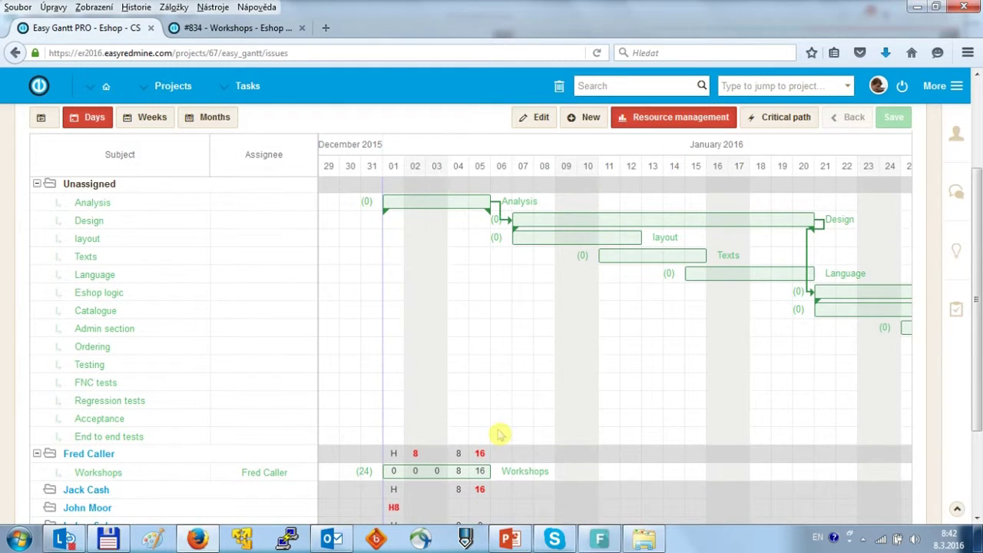
pyautogui.scroll(1, 499, 435)
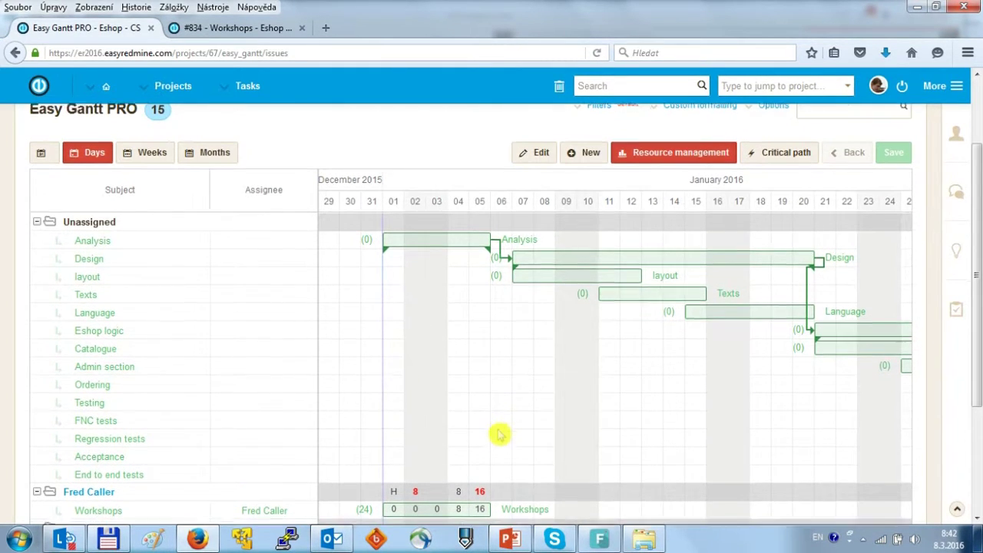
pyautogui.scroll(-1, 499, 435)
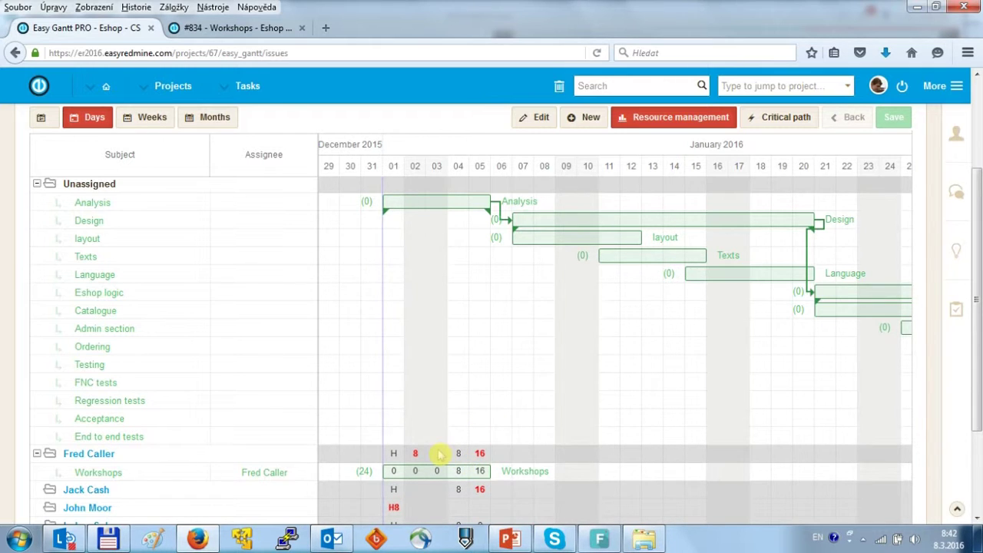
pyautogui.scroll(2, 437, 454)
pyautogui.scroll(-2, 437, 454)
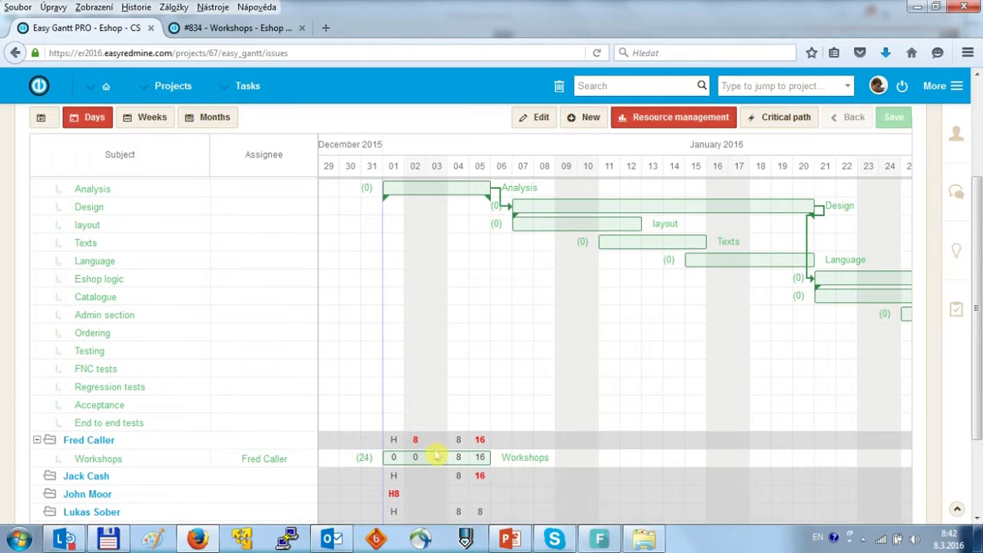